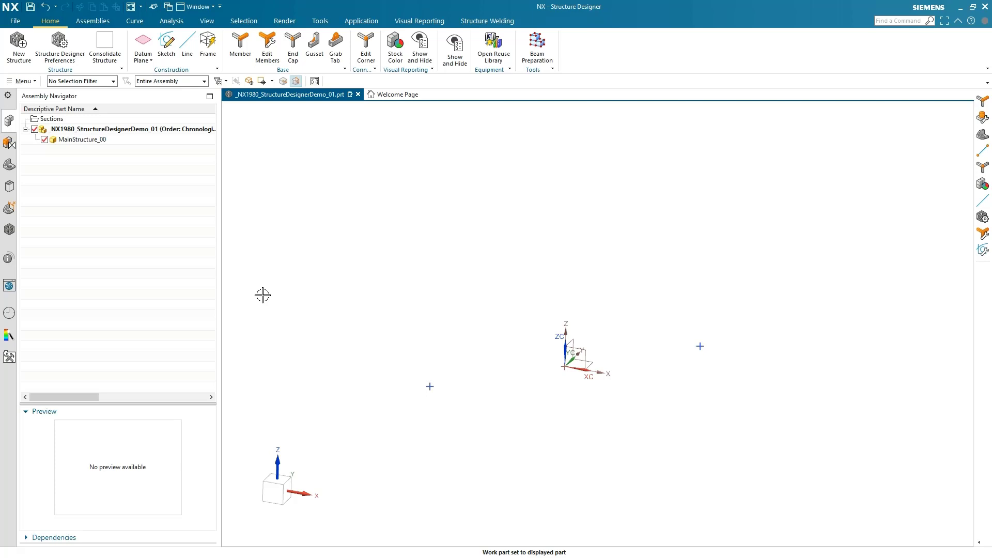
Make MainStructure_00 the work part and create a box frame through the two existing points, about 870 mm high
double_click(66, 140)
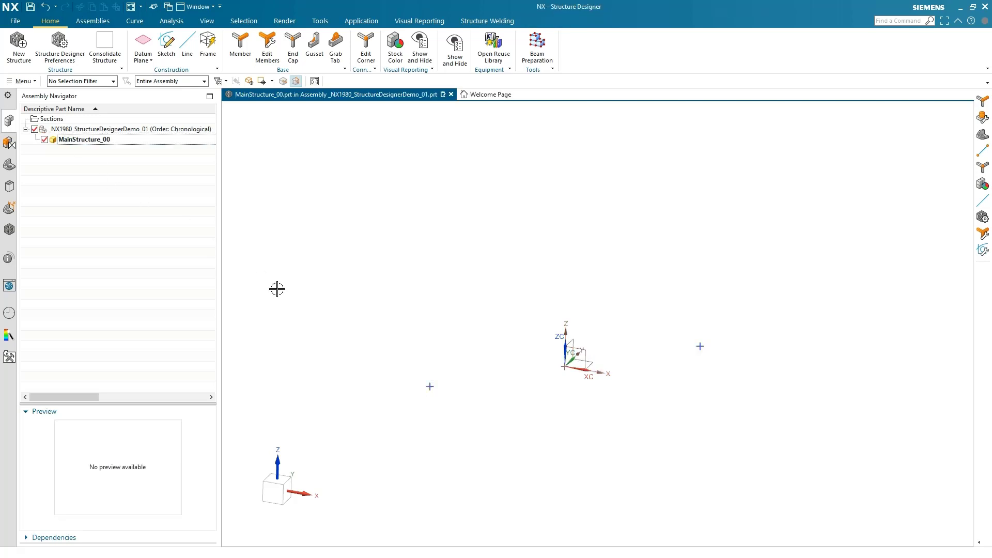
click(208, 45)
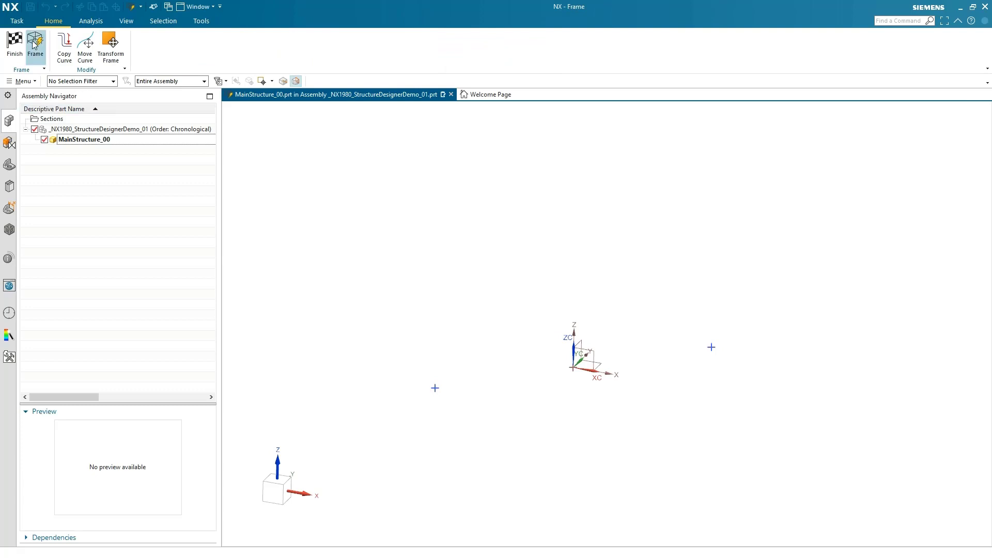
click(434, 388)
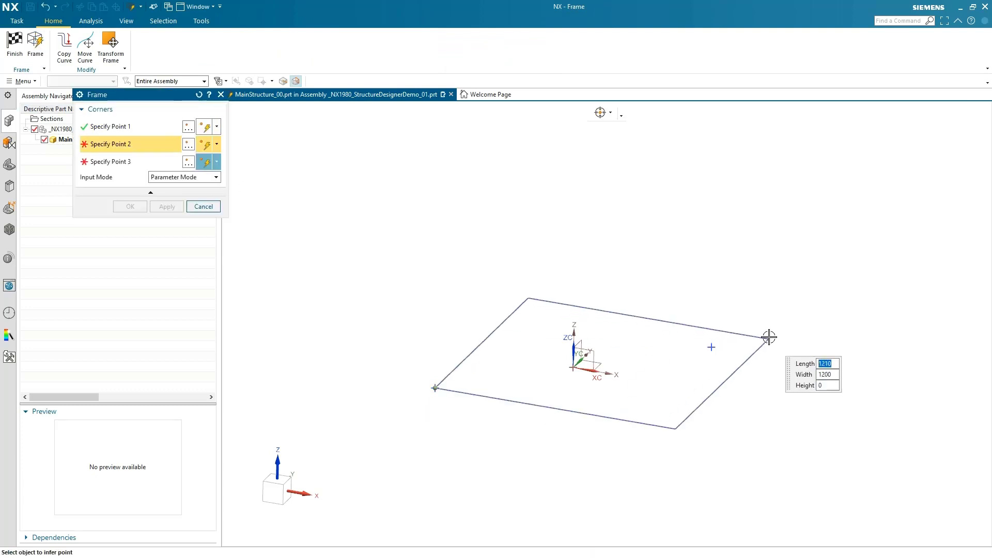
click(713, 348)
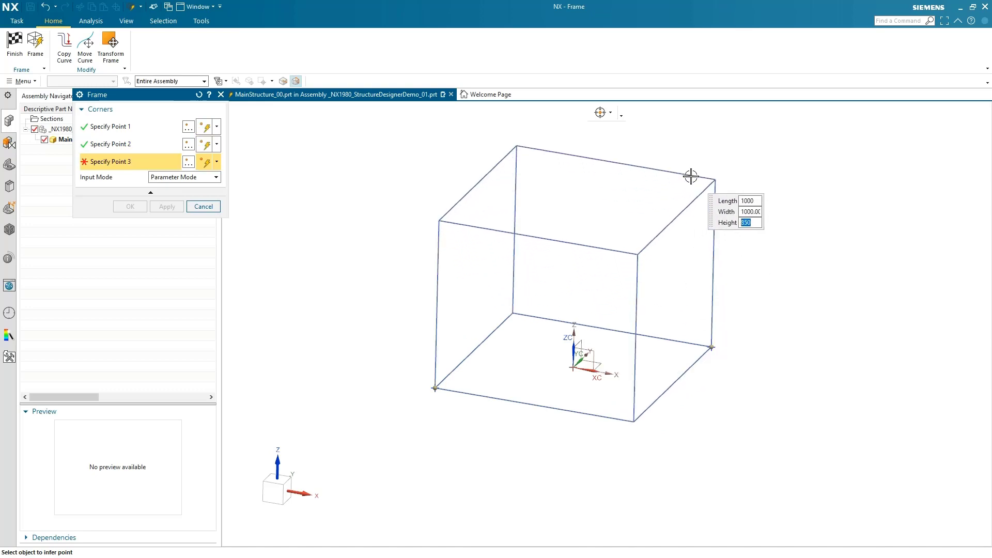
click(689, 172)
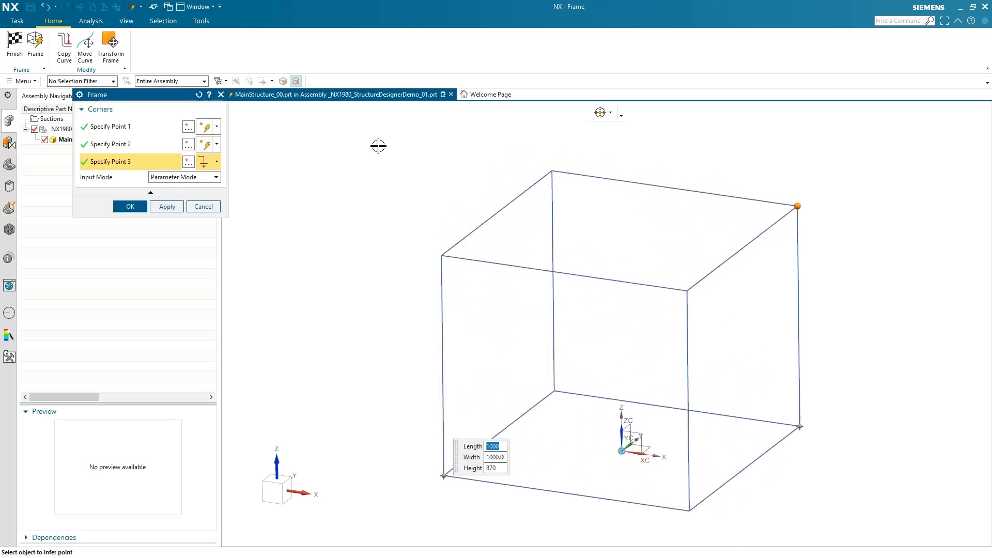
click(130, 207)
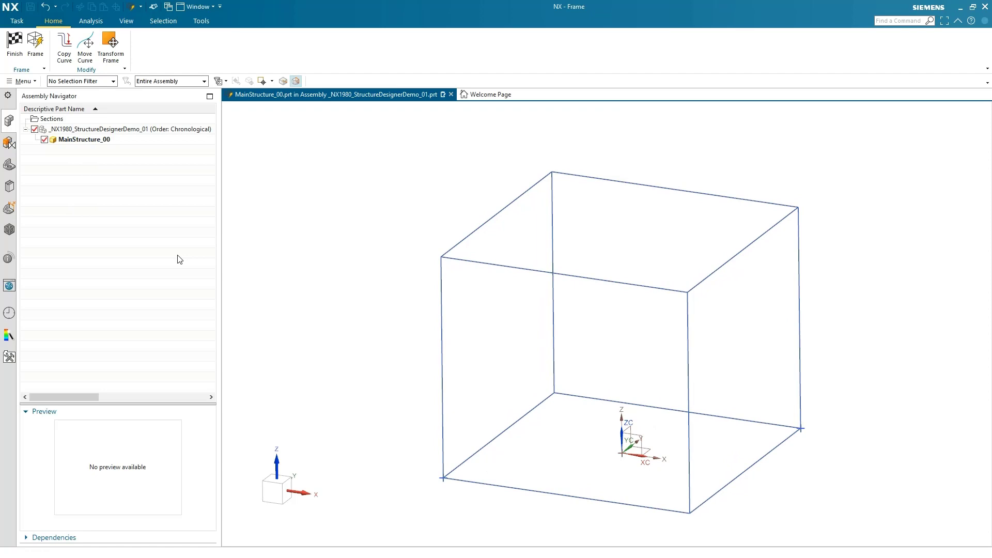
Move the four bottom curves of the frame upward together so the vertical curves extend below them as legs
click(86, 53)
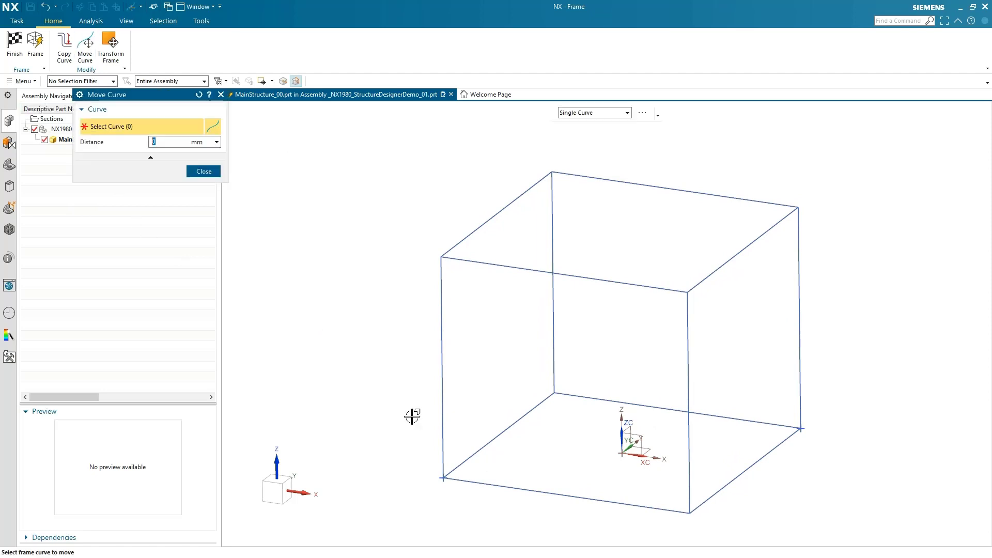
click(579, 399)
click(767, 449)
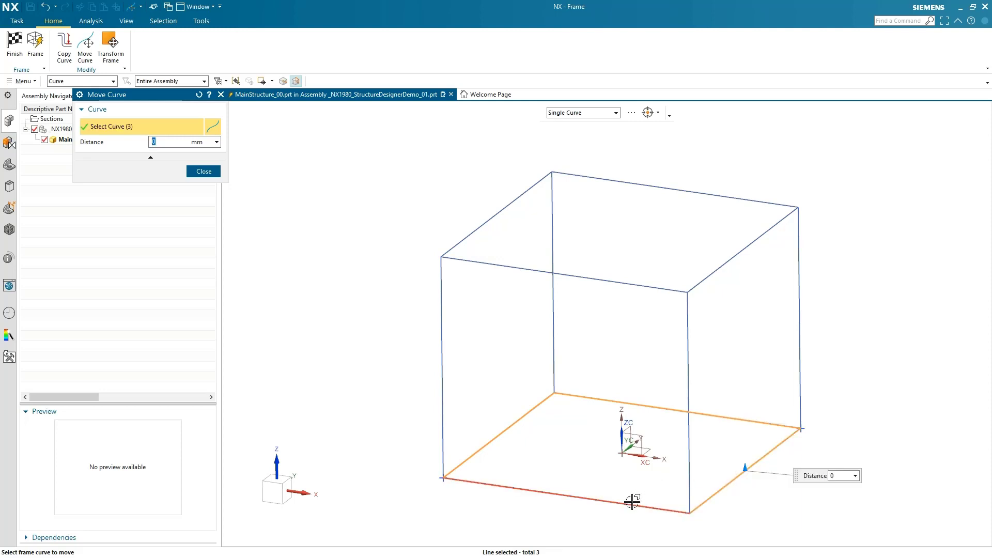
click(632, 501)
drag(566, 491, 567, 436)
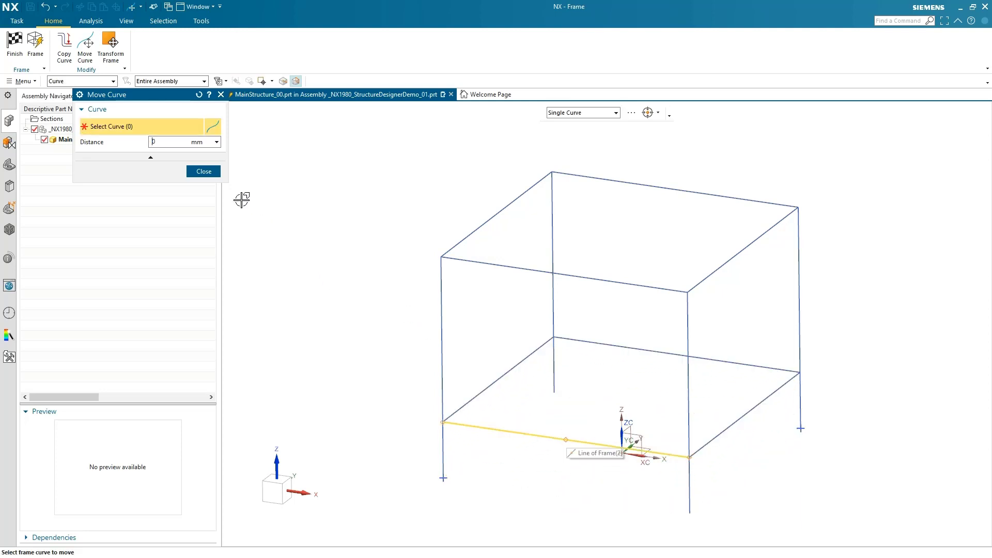
click(206, 172)
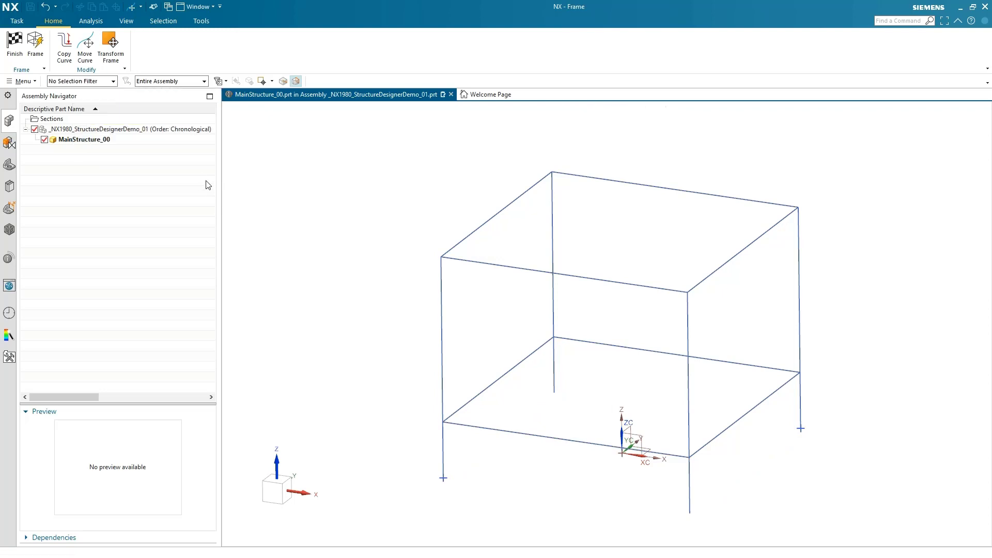
Transform the frame so its first corner sits at the coordinate system origin (0, 0, 0)
click(113, 41)
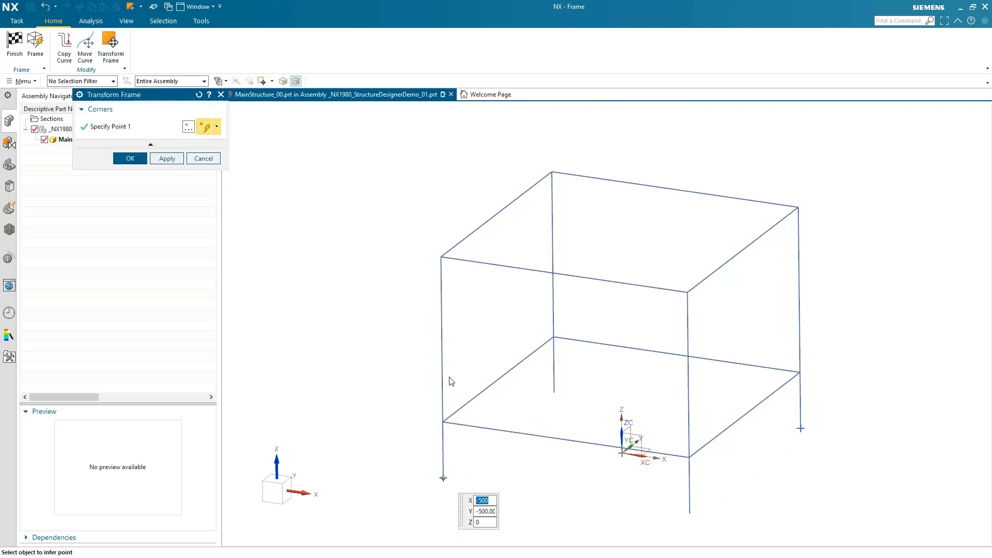
click(444, 478)
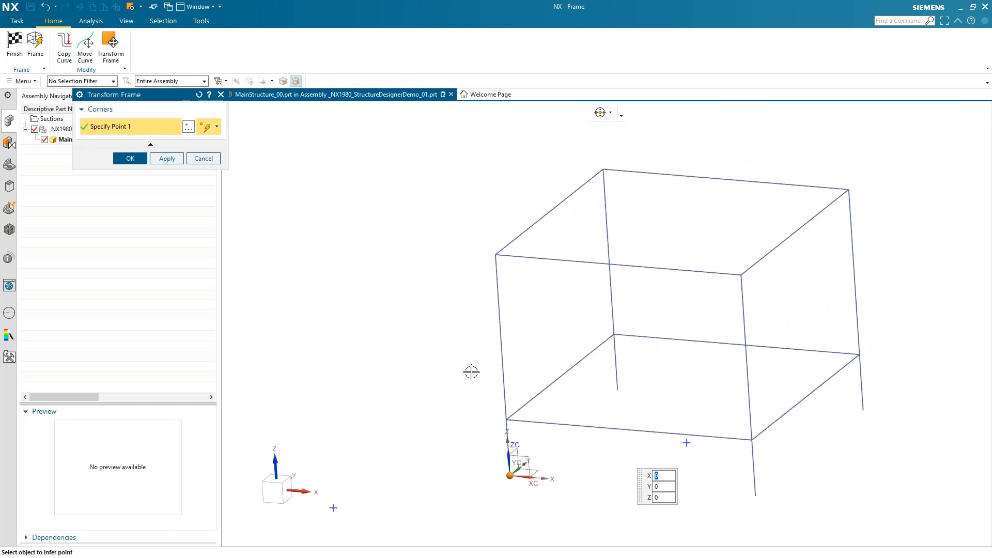
click(127, 159)
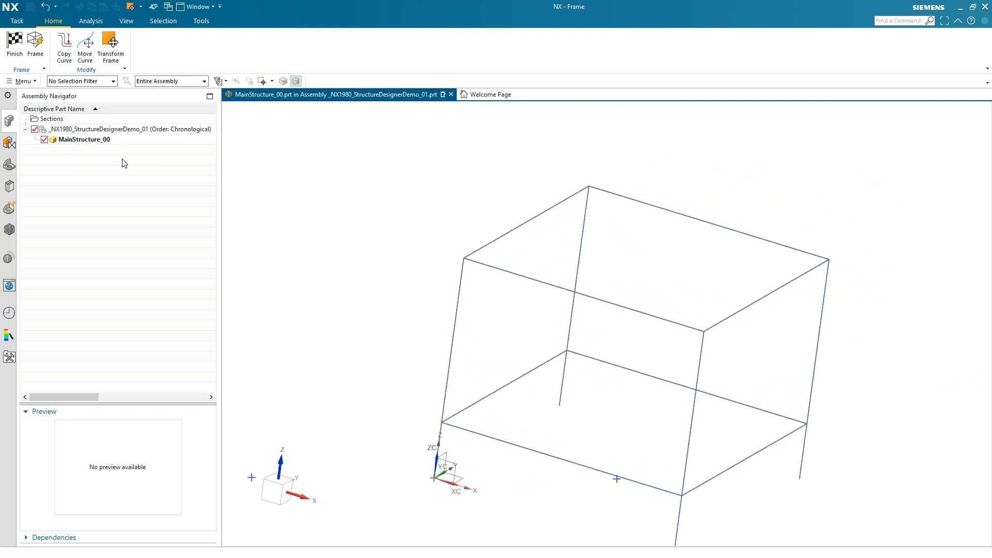
Reshape the frame by its second corner to about 1356 mm long and 602 mm wide, and finish the frame
click(35, 44)
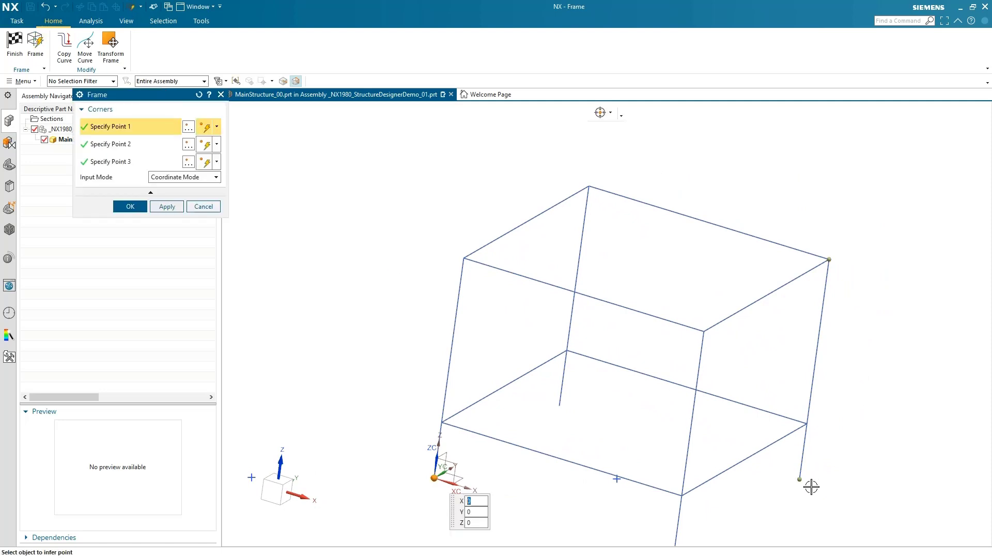
click(799, 481)
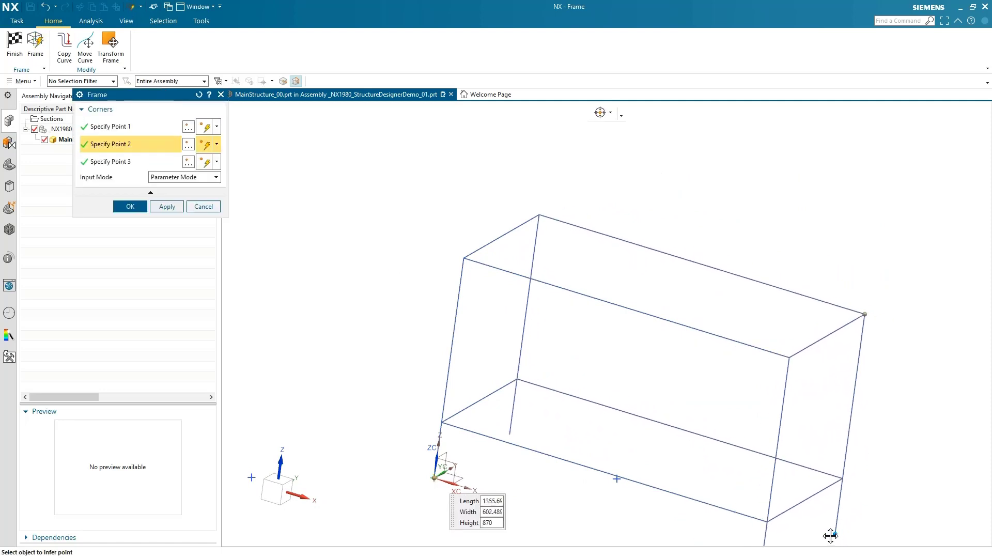
click(134, 210)
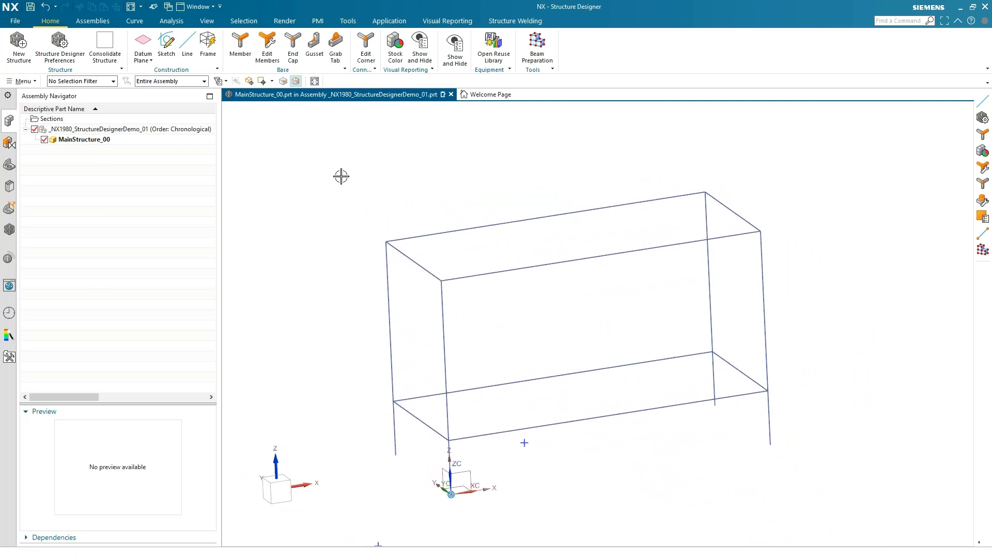
Draw a diagonal line between two opposite corners of the frame's top rectangle
click(188, 42)
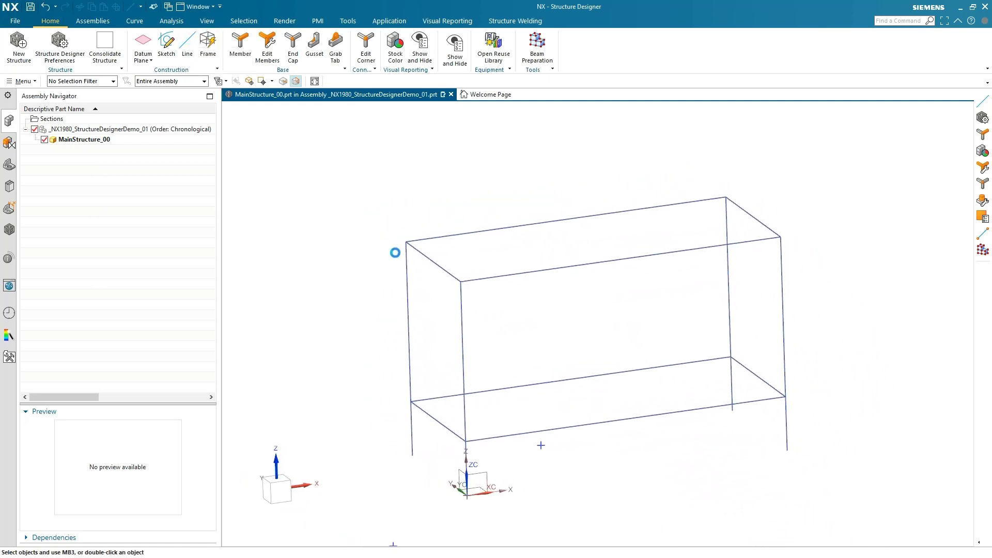
click(406, 242)
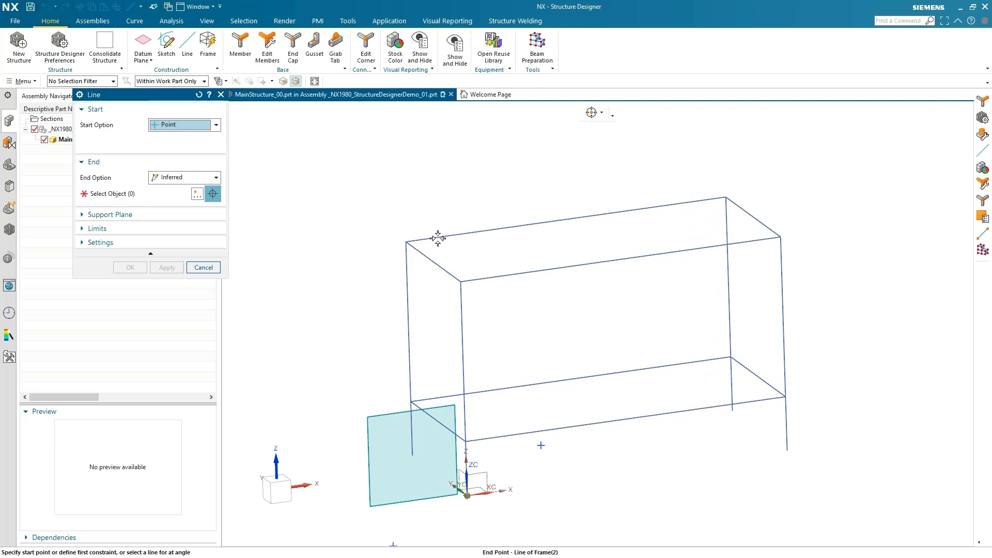
click(780, 238)
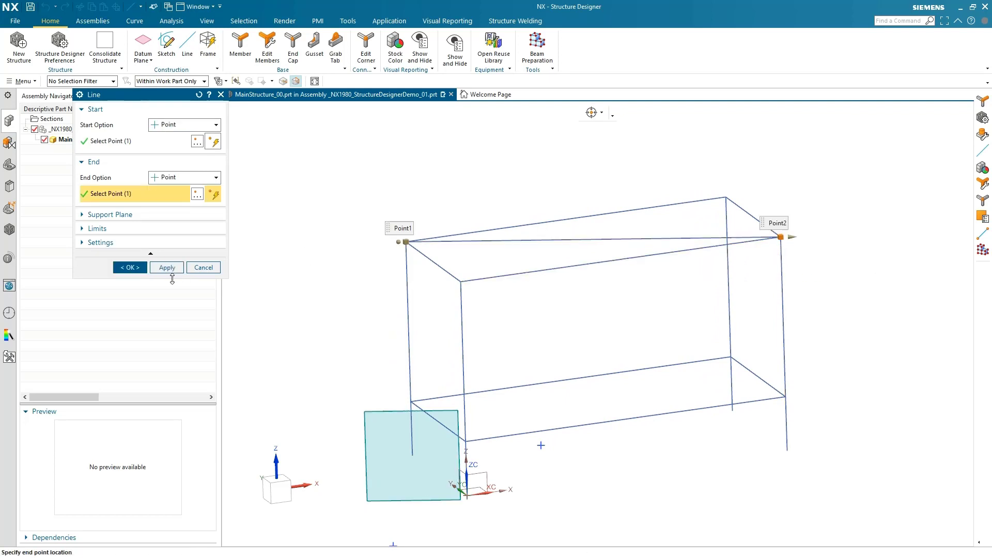
click(129, 268)
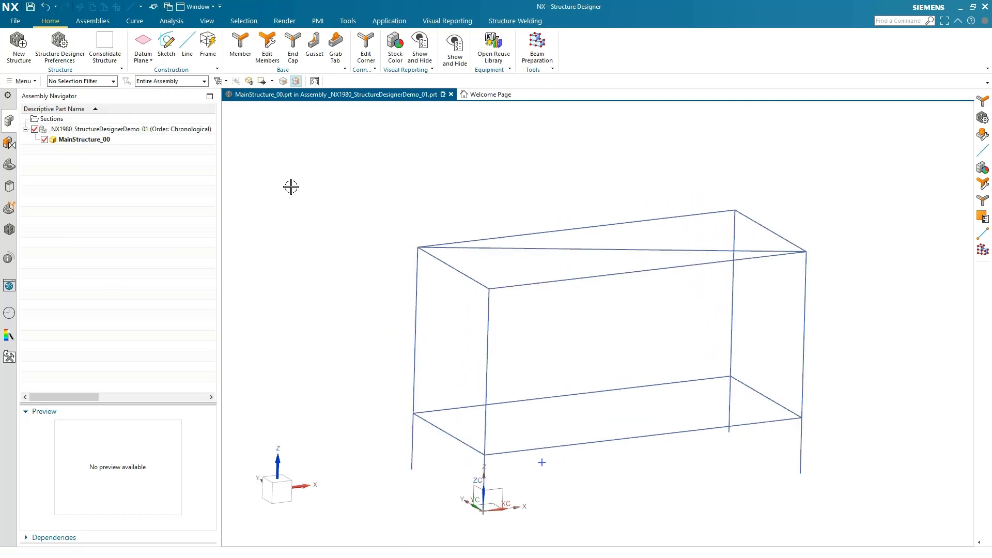
Create 48.3 x 2.5 steel Round Tube members along the top diagonal and the four lower horizontal frame curves
click(241, 43)
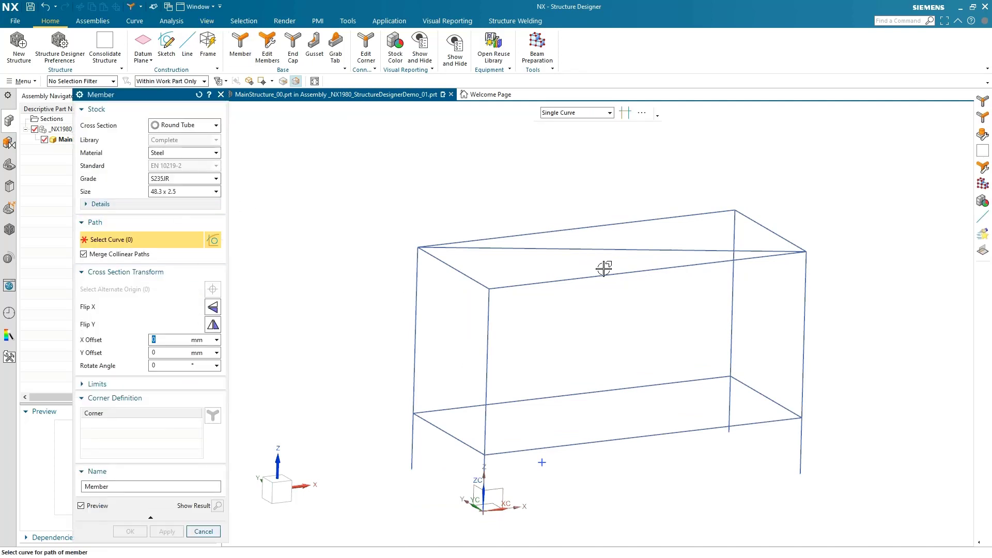
click(662, 251)
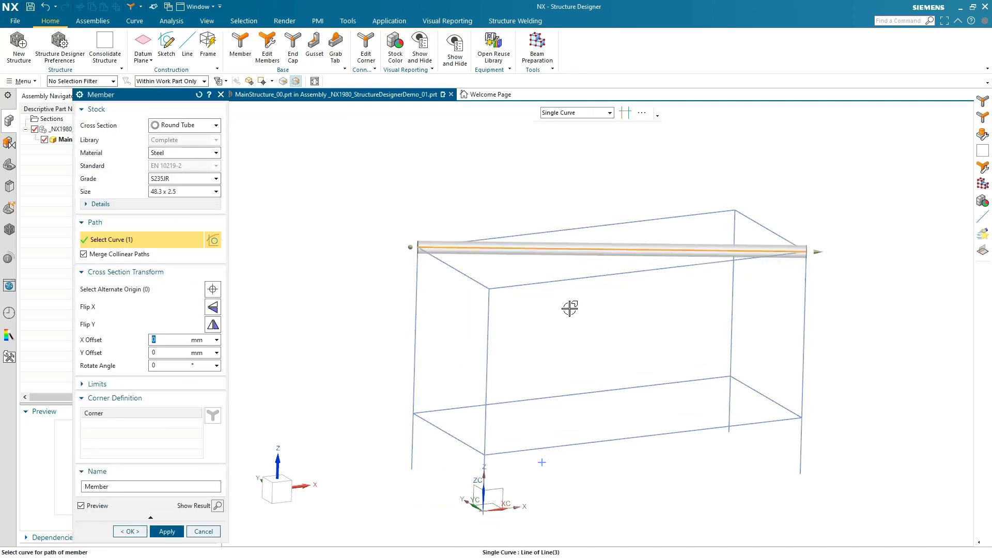
click(503, 403)
click(511, 450)
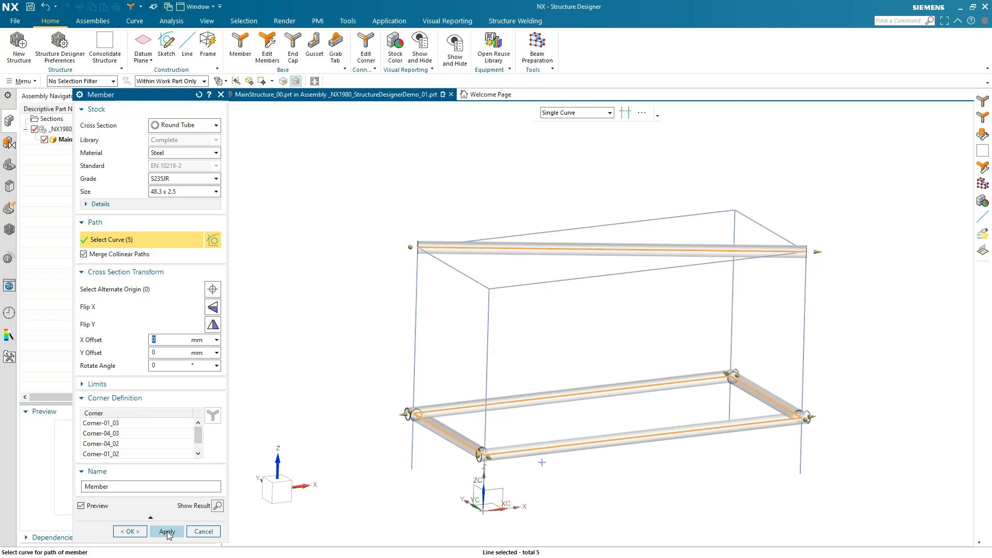
click(168, 533)
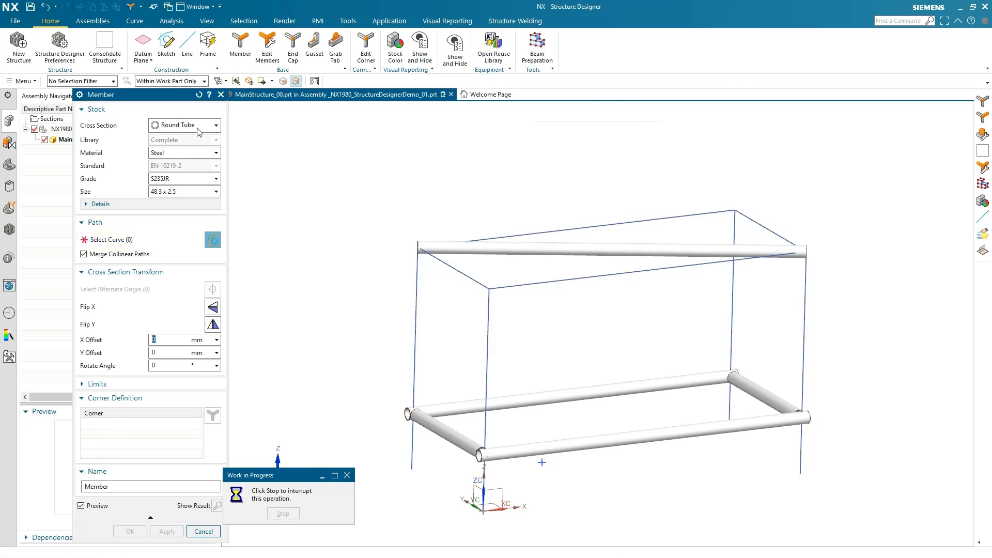
Create UPE 80 steel Channel members along the four curves of the frame's top rectangle
click(195, 126)
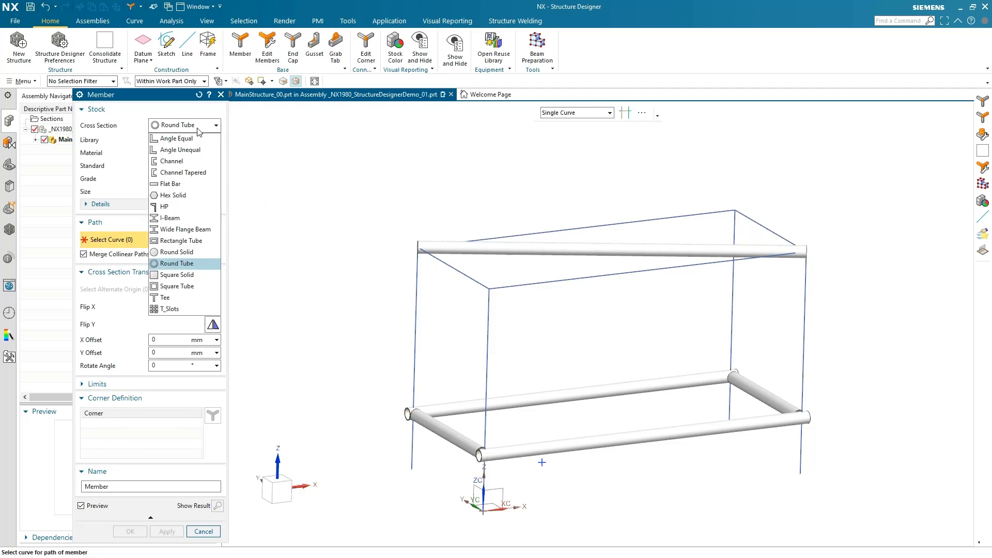
click(185, 161)
click(471, 277)
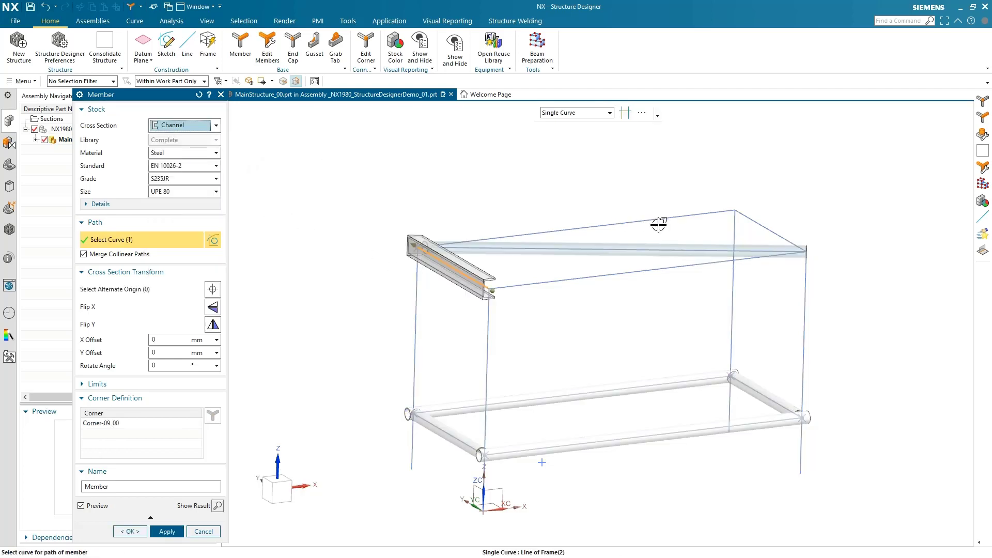
click(660, 216)
click(774, 231)
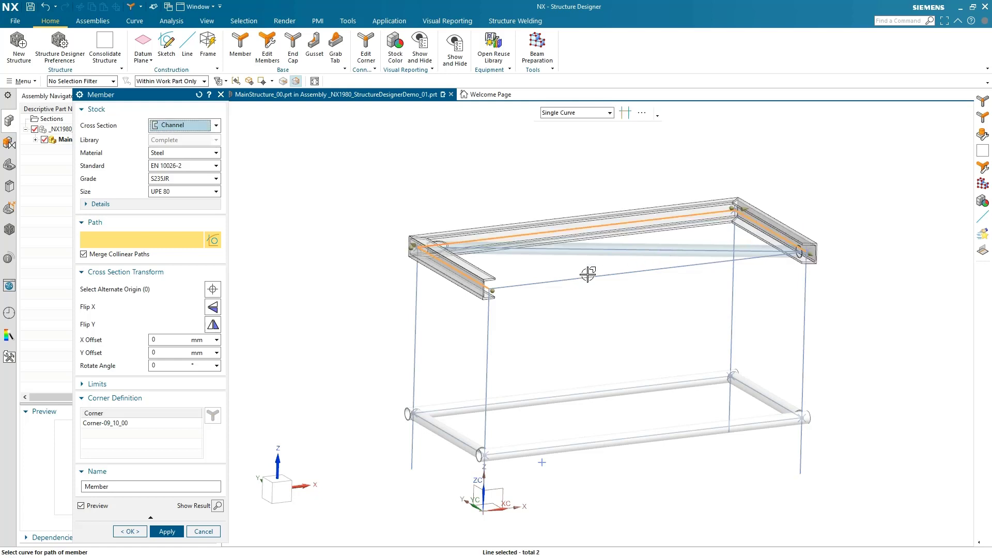
click(582, 275)
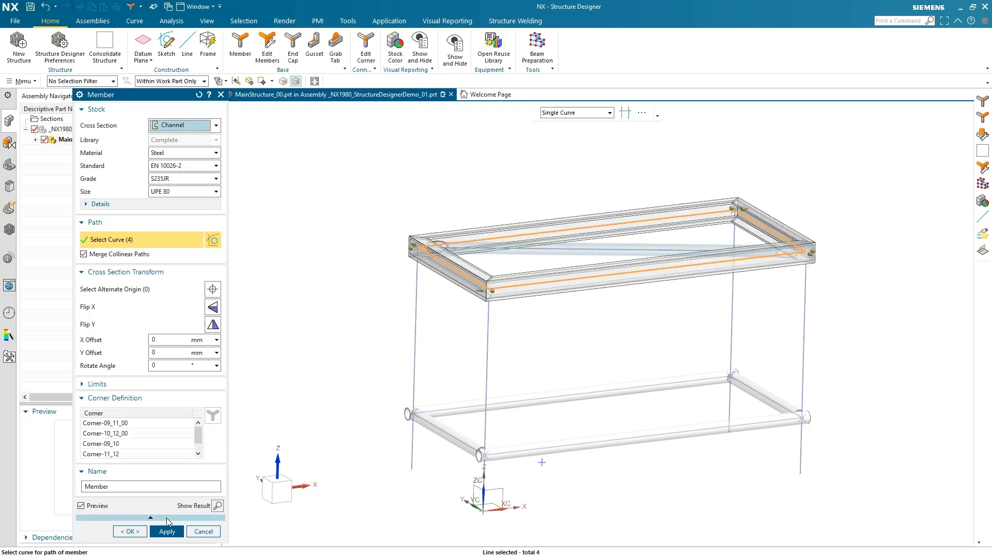
click(167, 531)
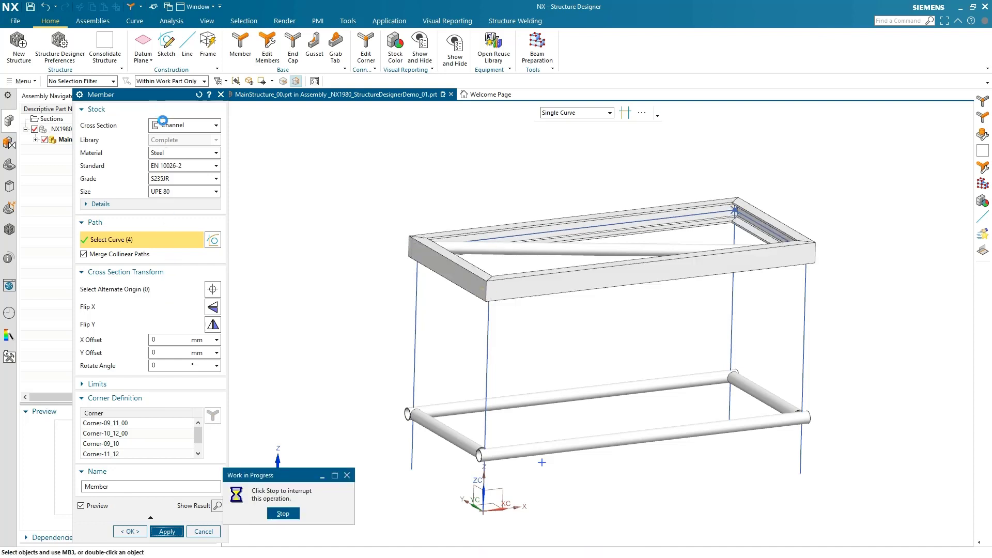
Create 50 x 3 steel Square Tube members along the four vertical leg curves of the frame
click(172, 126)
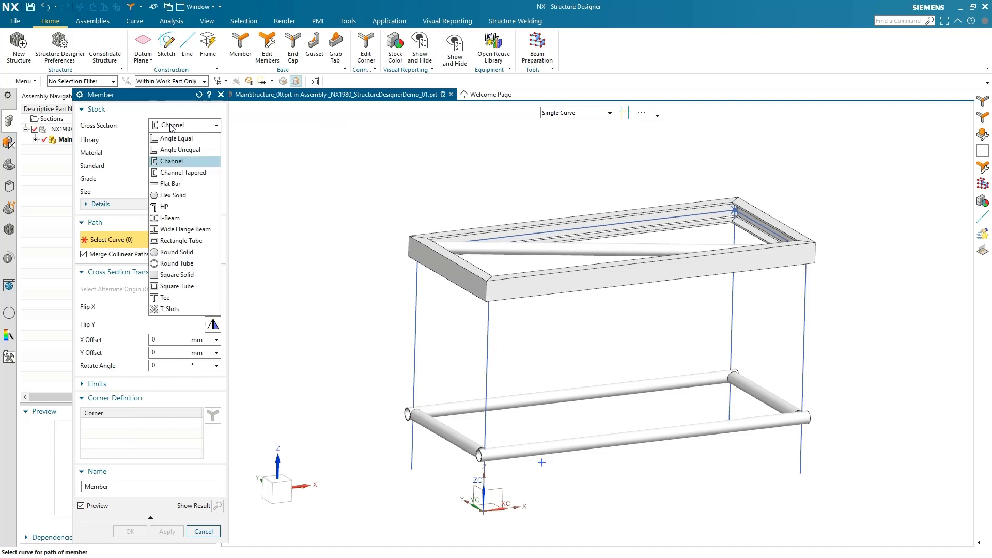
click(185, 285)
click(179, 192)
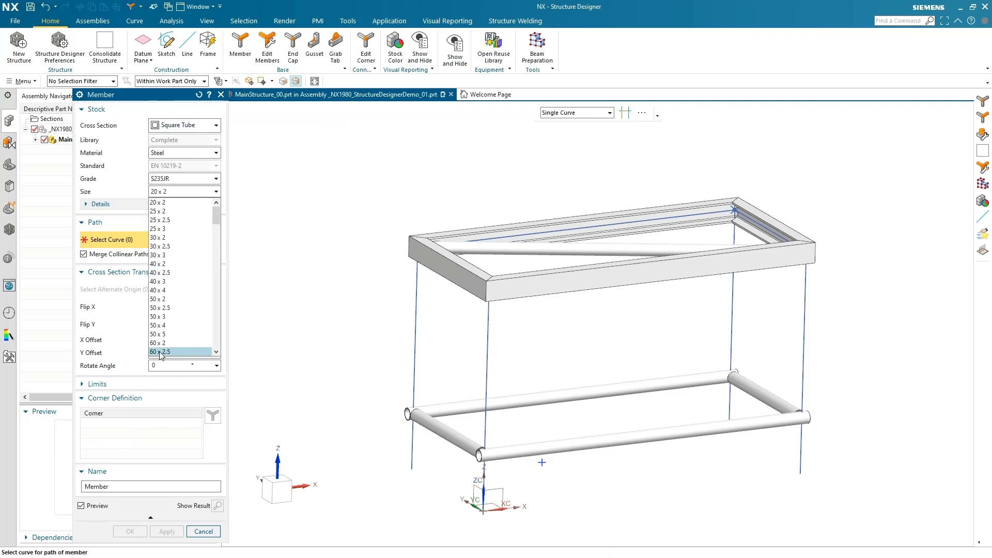
click(177, 316)
click(414, 325)
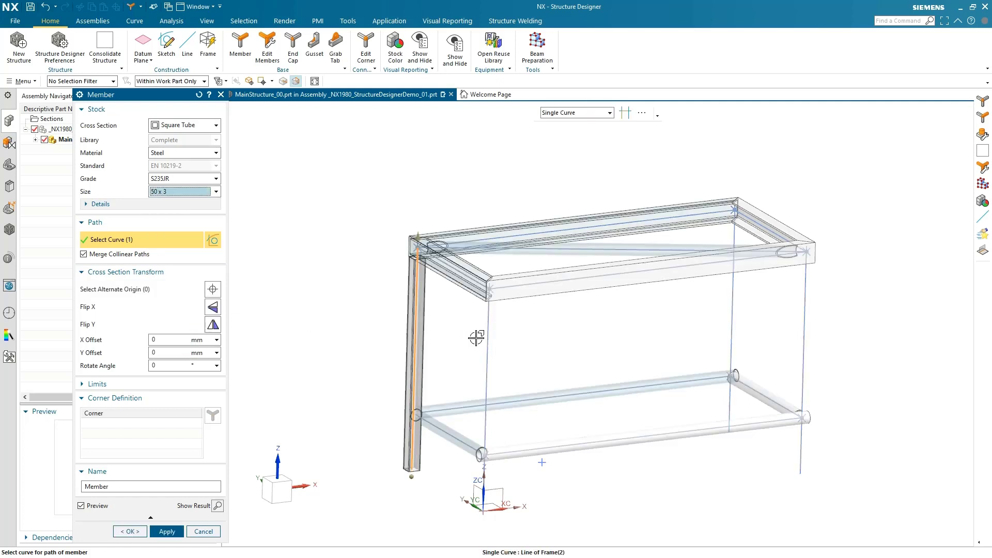
click(485, 343)
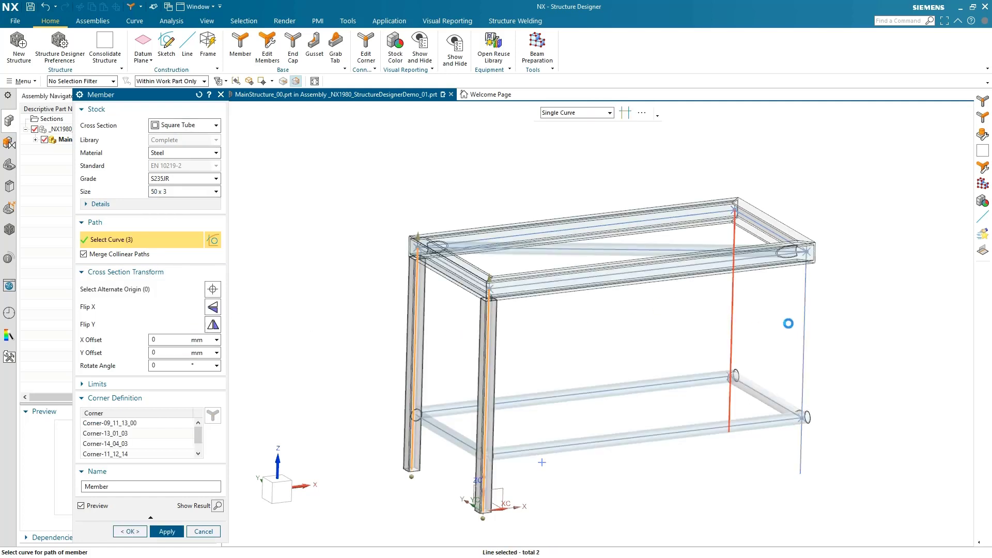
click(803, 327)
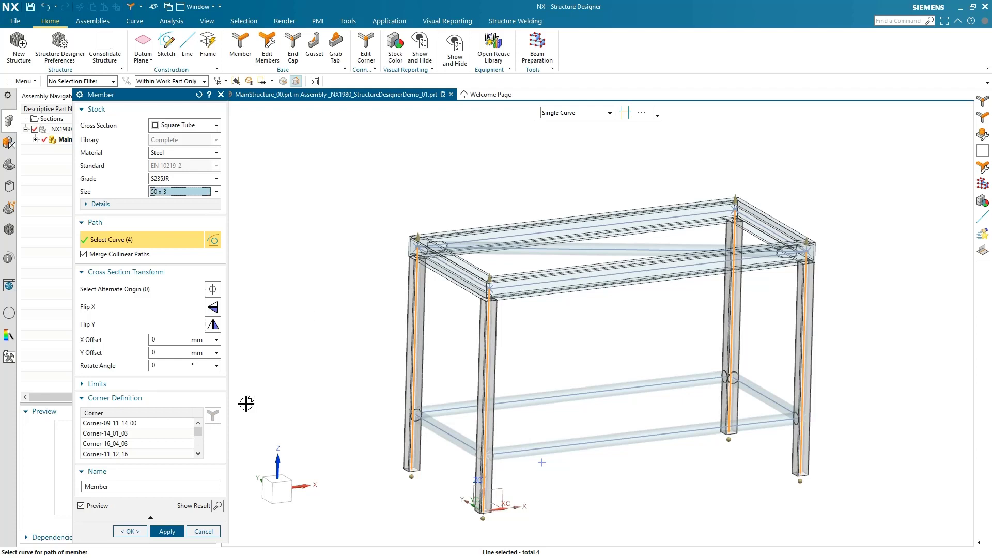
click(130, 532)
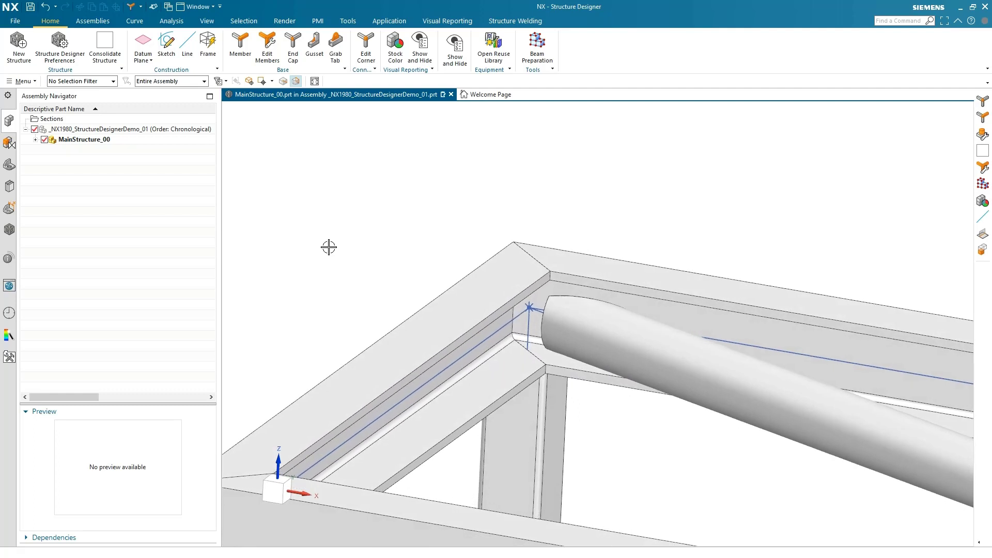
Edit the top frame corner so the diagonal round tube butts against the inner faces of both adjoining UPE 80 channels
click(366, 48)
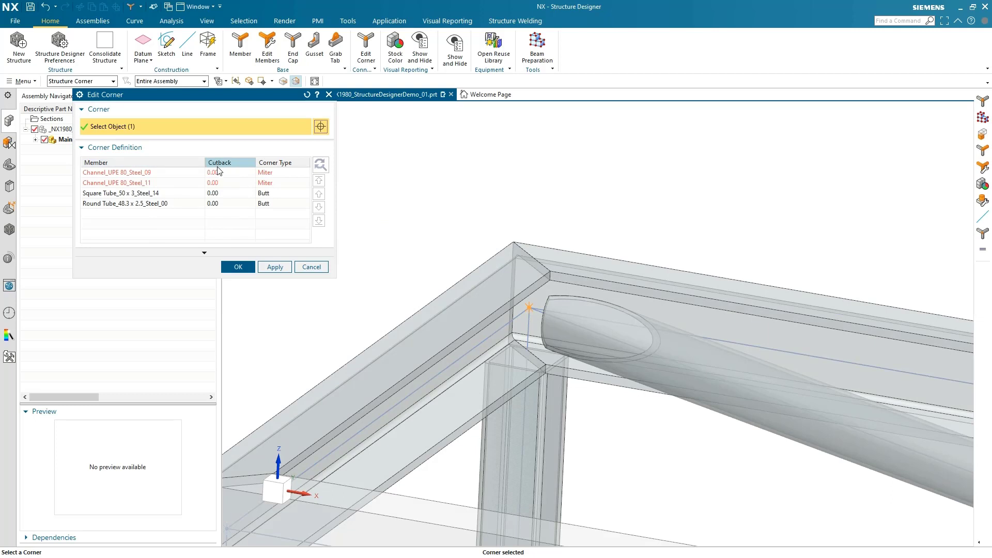
click(225, 204)
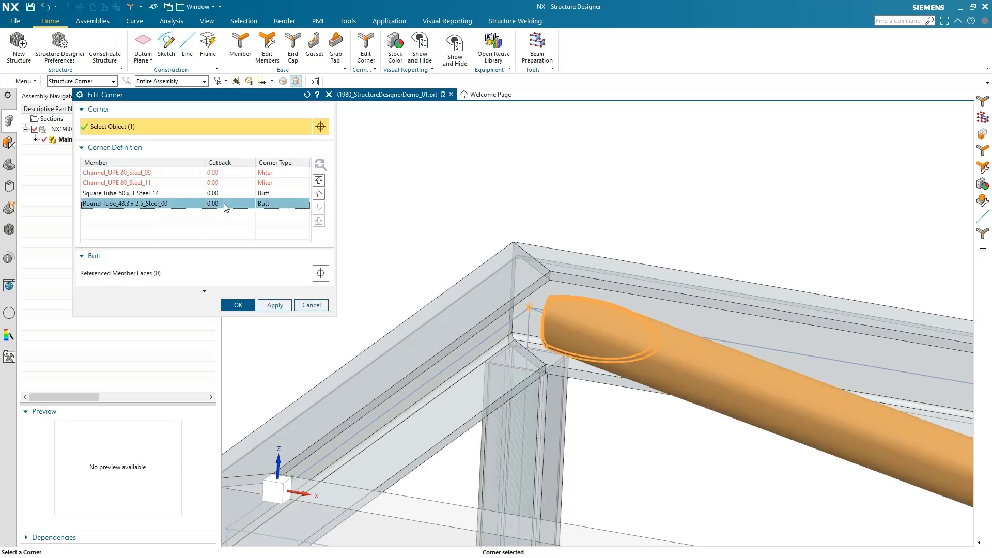
click(122, 274)
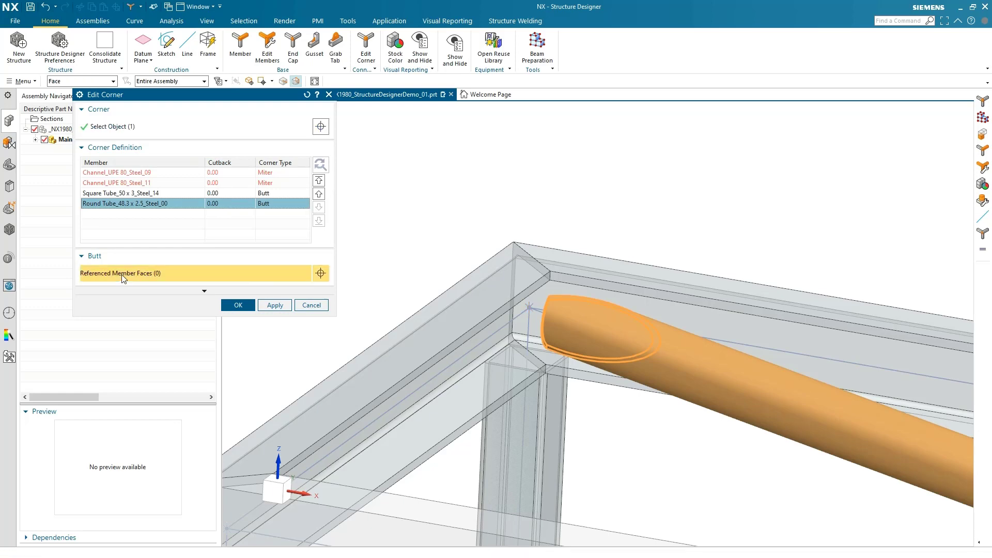
click(491, 336)
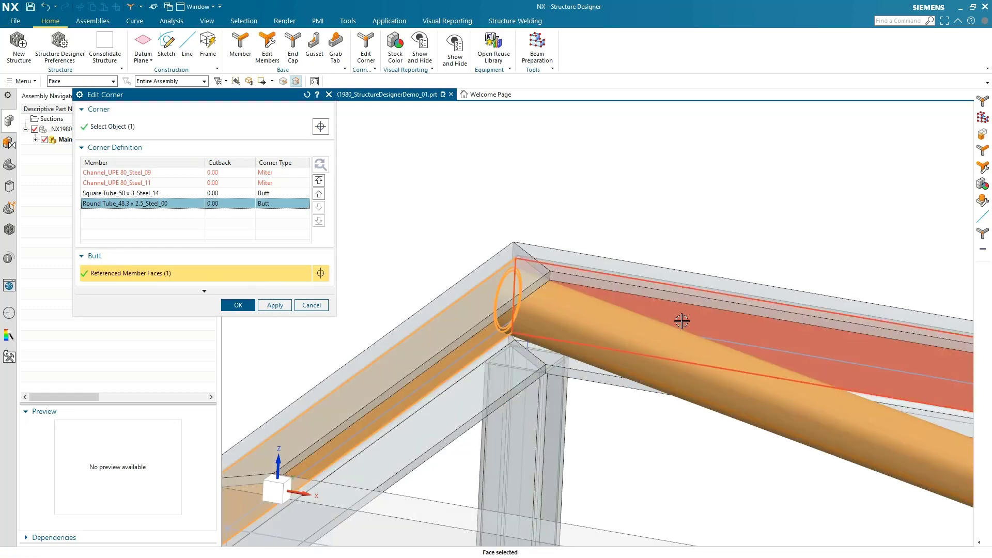
click(689, 319)
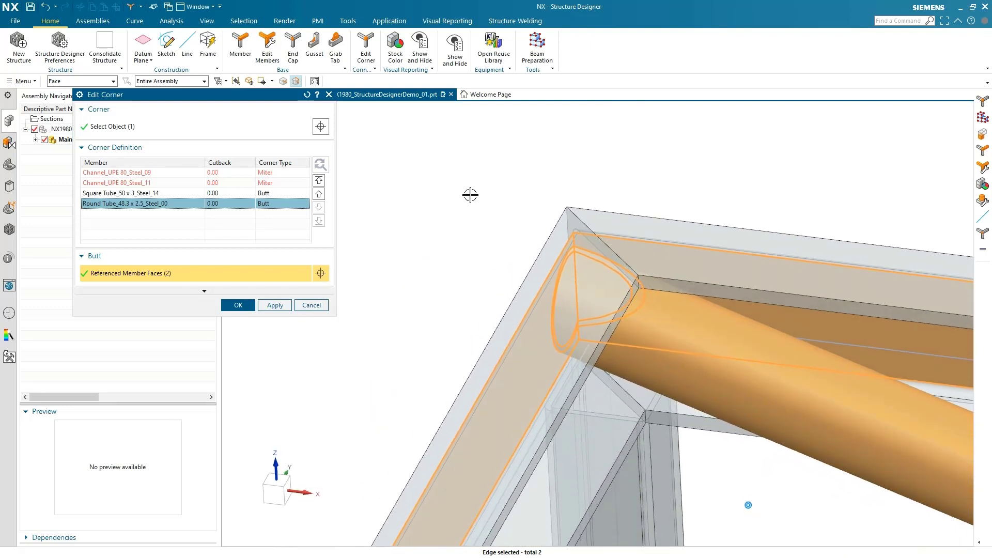
Set a cutback of 1 for both channels, the square tube and the round tube at this corner, and apply the corner edit
click(240, 172)
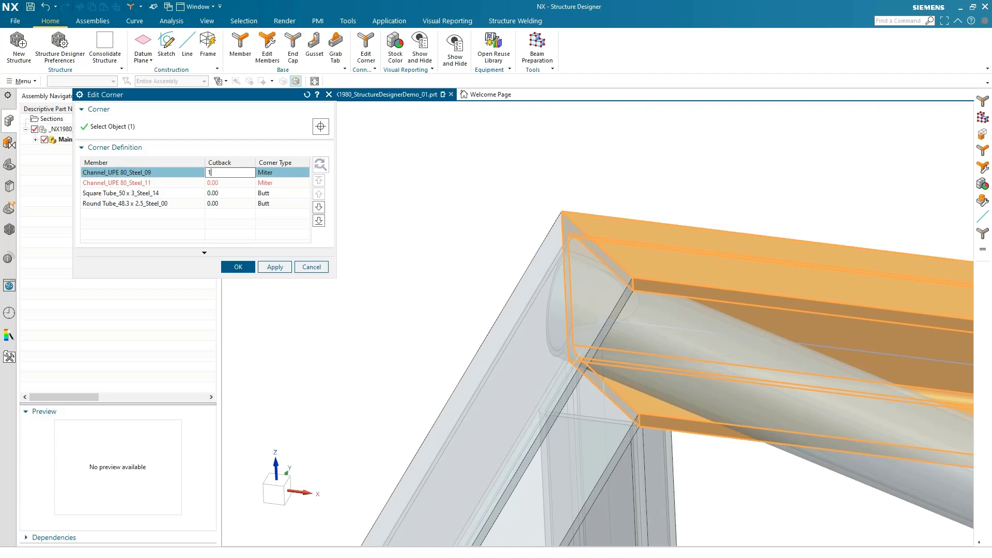
text(1)
click(235, 182)
text(1)
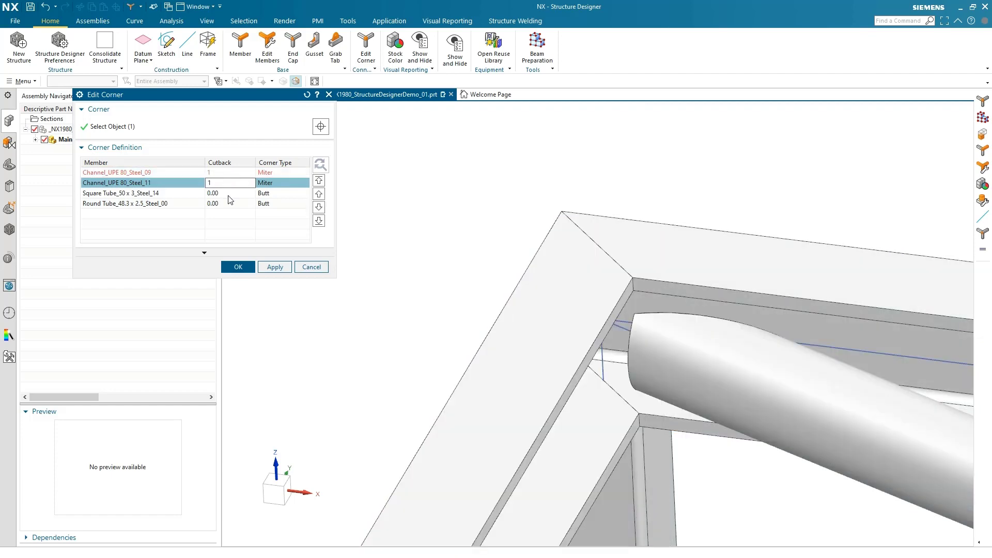
click(229, 195)
text(1)
click(229, 205)
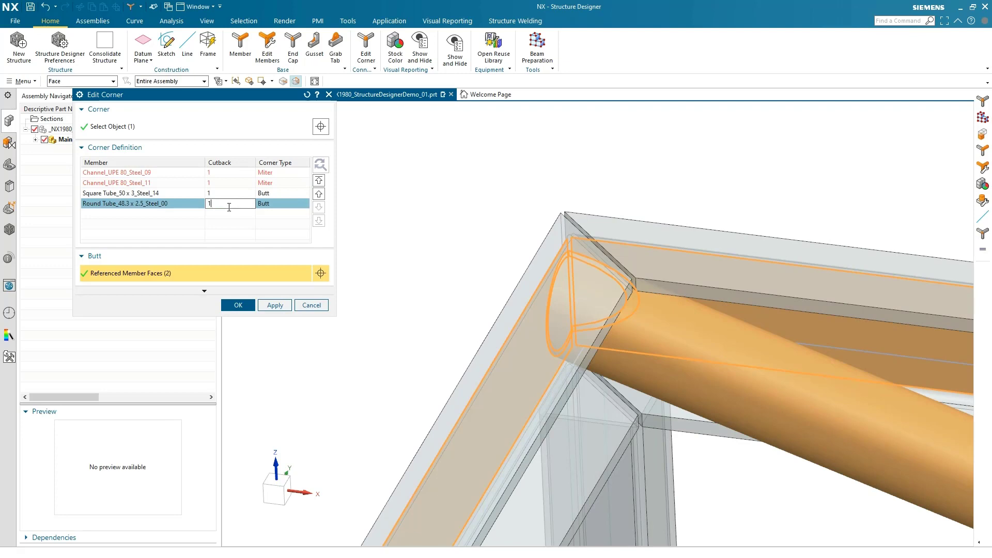
text(1)
click(229, 195)
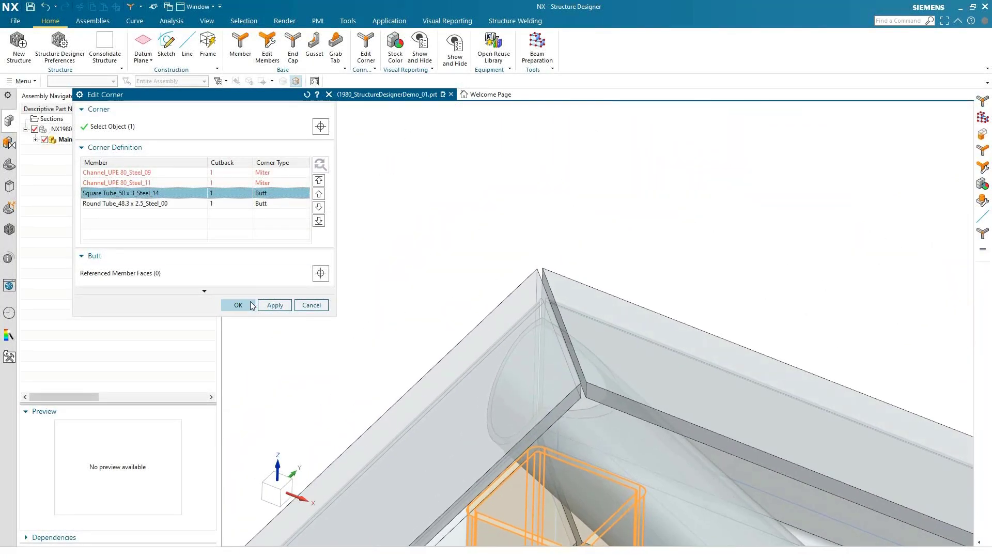
click(247, 306)
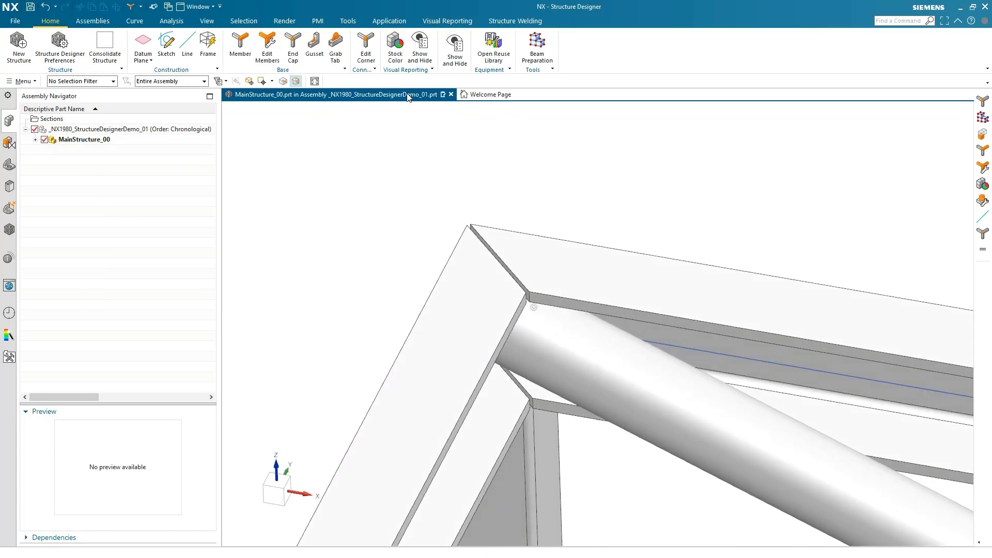
Color the structure's members by their stock type
click(396, 46)
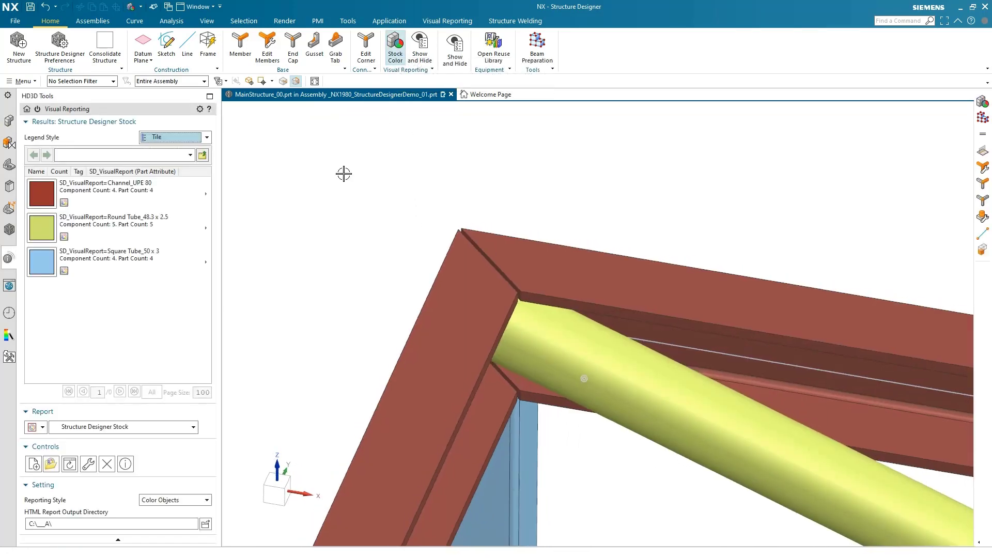